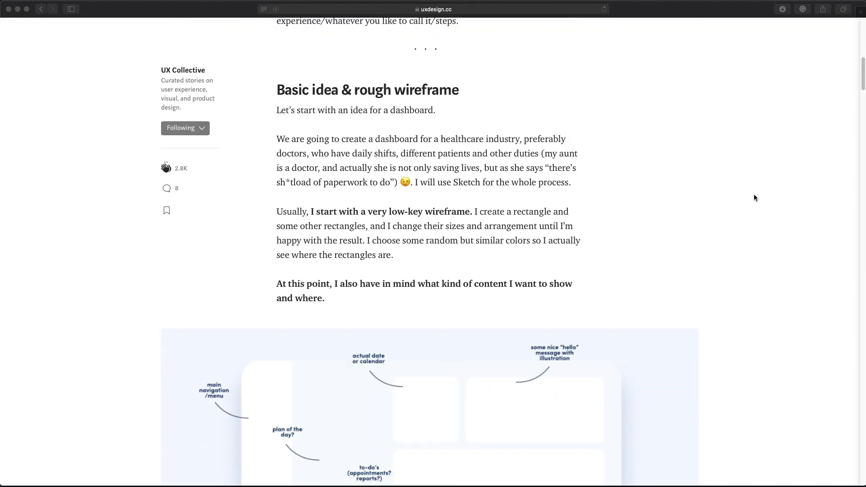
Step: Scroll the UX Collective article past the font and UI-style sections to element arrangement
{"action": "scroll", "coordinate": [754, 194], "scroll_direction": "down", "scroll_amount": 20}
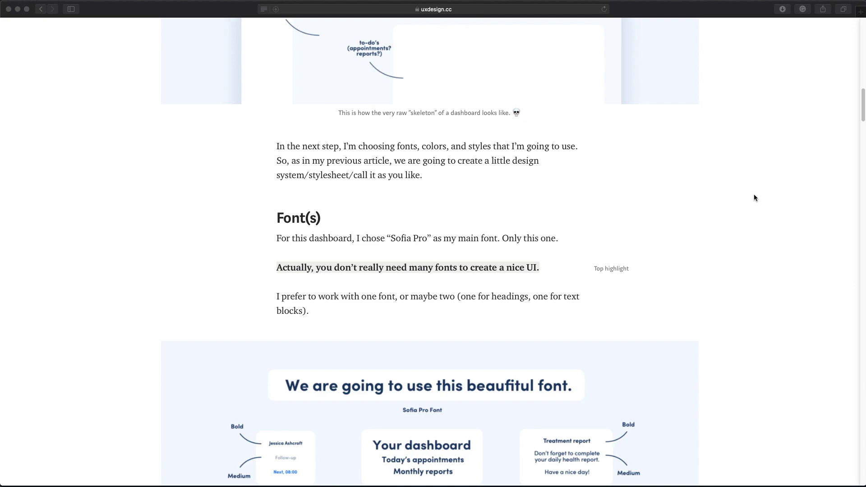
{"action": "scroll", "coordinate": [754, 198], "scroll_direction": "down", "scroll_amount": 18}
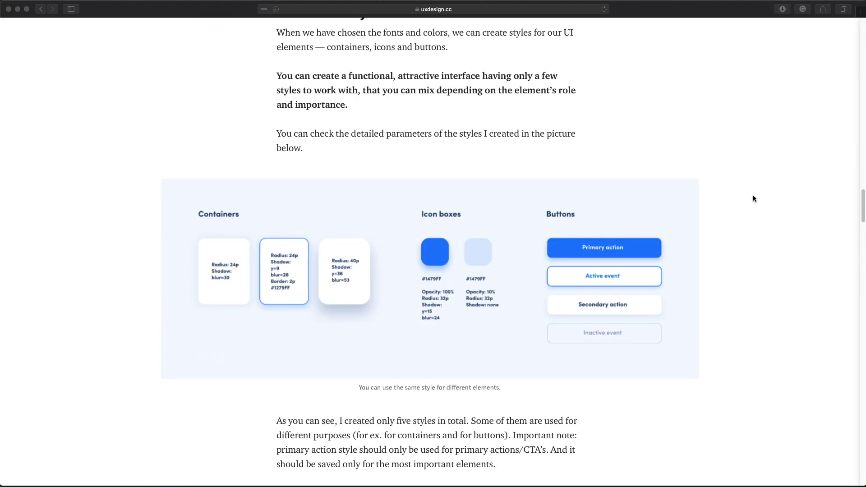
{"action": "scroll", "coordinate": [754, 199], "scroll_direction": "down", "scroll_amount": 20}
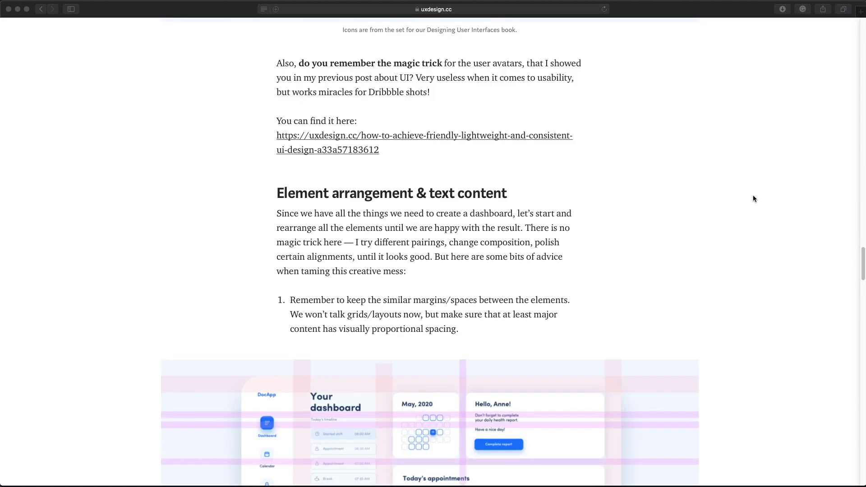
{"action": "scroll", "coordinate": [754, 198], "scroll_direction": "down", "scroll_amount": 7}
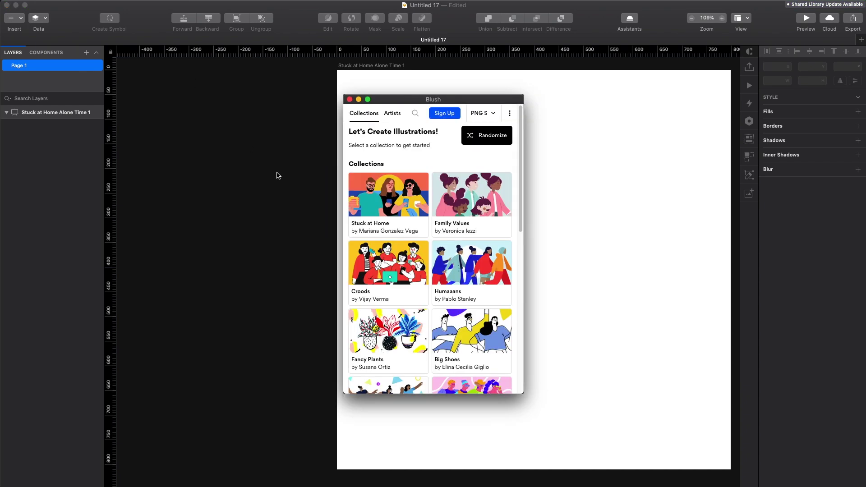
Step: Move the Blush panel off the artboard and browse the illustrator cards in its Artists tab
{"action": "left_click_drag", "start_coordinate": [412, 101], "coordinate": [215, 126]}
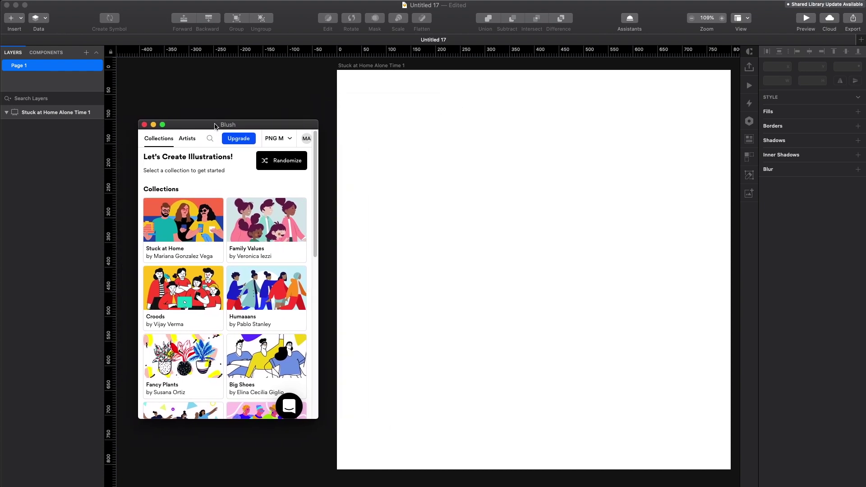
{"action": "left_click", "coordinate": [187, 141]}
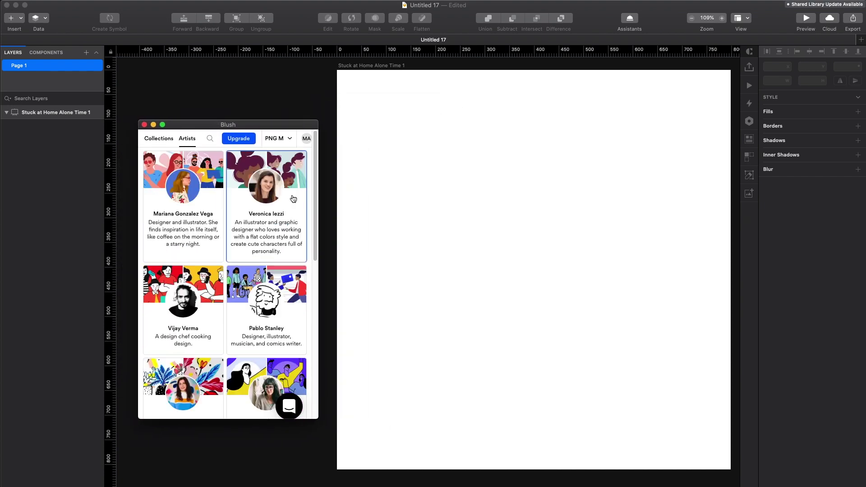
{"action": "scroll", "coordinate": [305, 334], "scroll_direction": "down", "scroll_amount": 10}
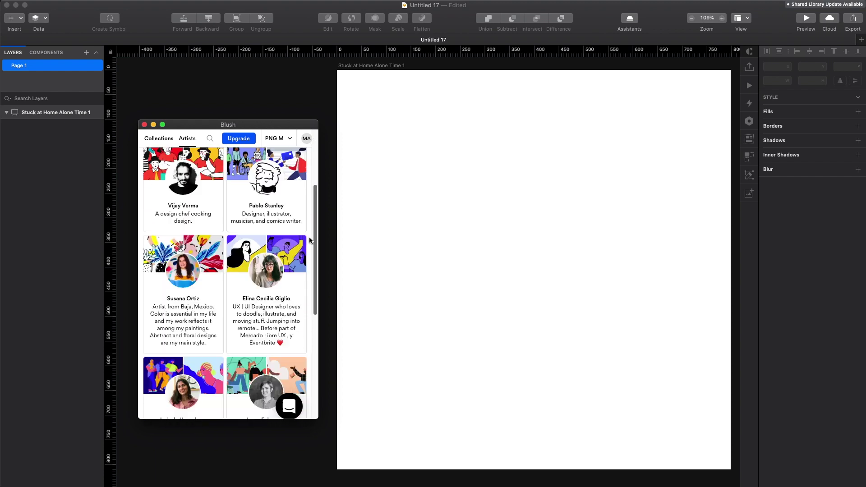
{"action": "scroll", "coordinate": [305, 334], "scroll_direction": "down", "scroll_amount": 3}
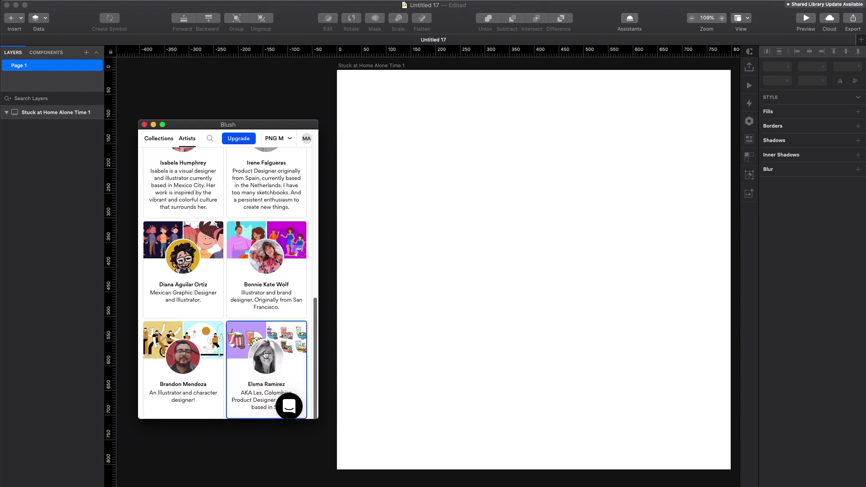
{"action": "scroll", "coordinate": [259, 379], "scroll_direction": "up", "scroll_amount": 4}
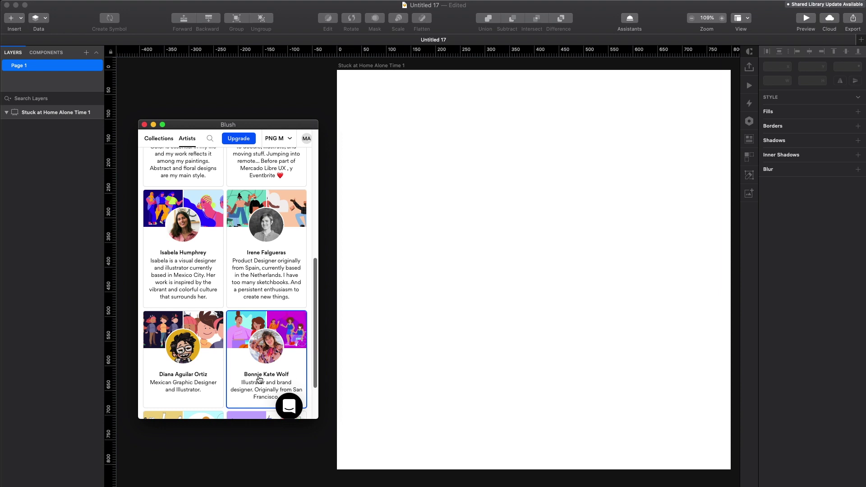
{"action": "scroll", "coordinate": [259, 380], "scroll_direction": "up", "scroll_amount": 6}
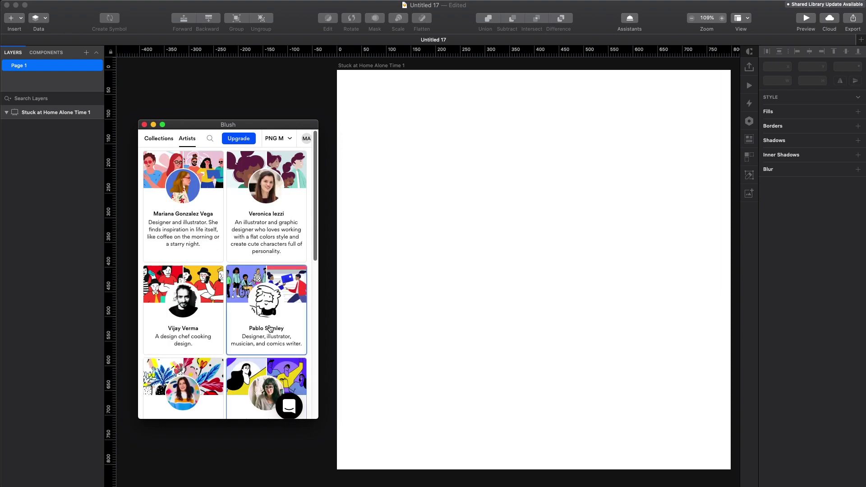
Step: Open the Humaaans artist page and view the Humaaans collection
{"action": "left_click", "coordinate": [273, 306]}
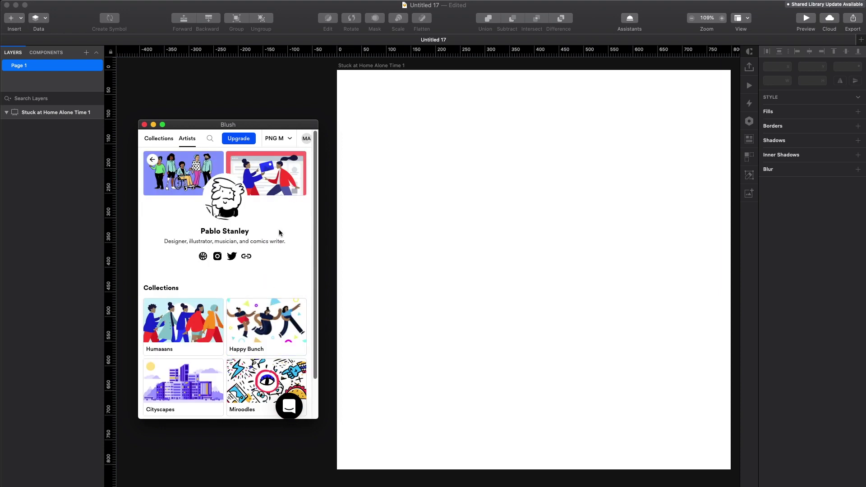
{"action": "scroll", "coordinate": [279, 235], "scroll_direction": "down", "scroll_amount": 3}
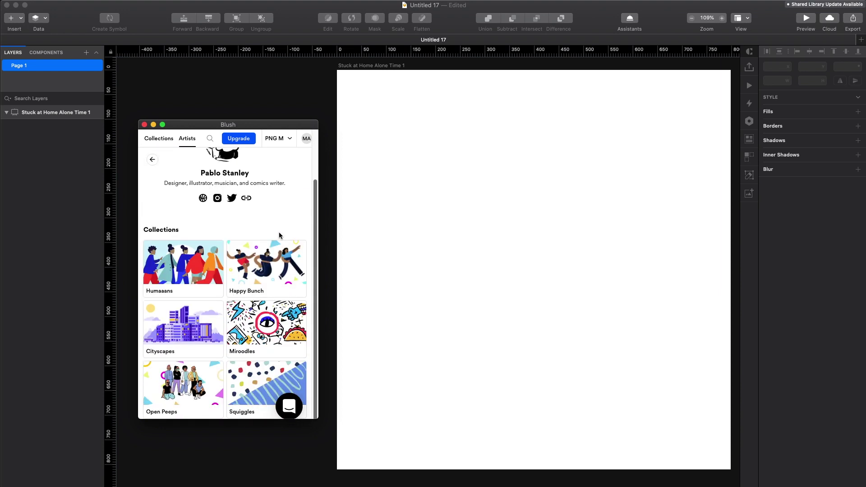
{"action": "left_click", "coordinate": [182, 273]}
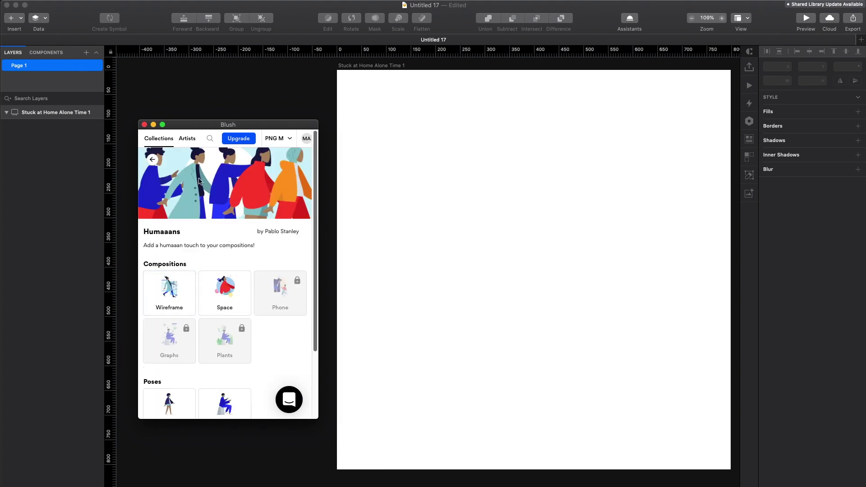
Step: Return through the artist list to Blush's Collections overview
{"action": "left_click", "coordinate": [152, 159]}
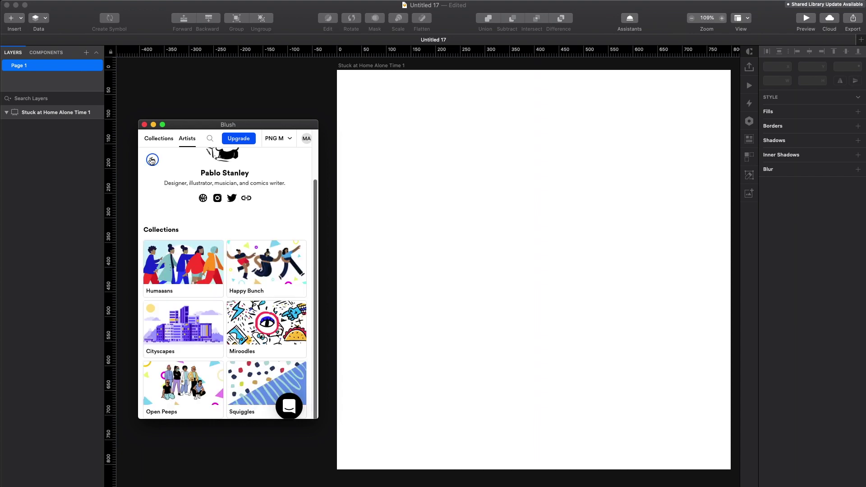
{"action": "scroll", "coordinate": [180, 239], "scroll_direction": "up", "scroll_amount": 3}
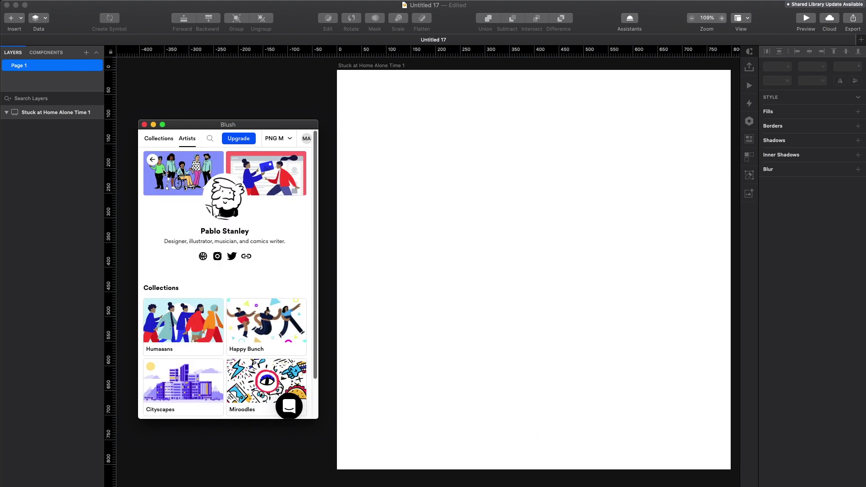
{"action": "left_click", "coordinate": [152, 160]}
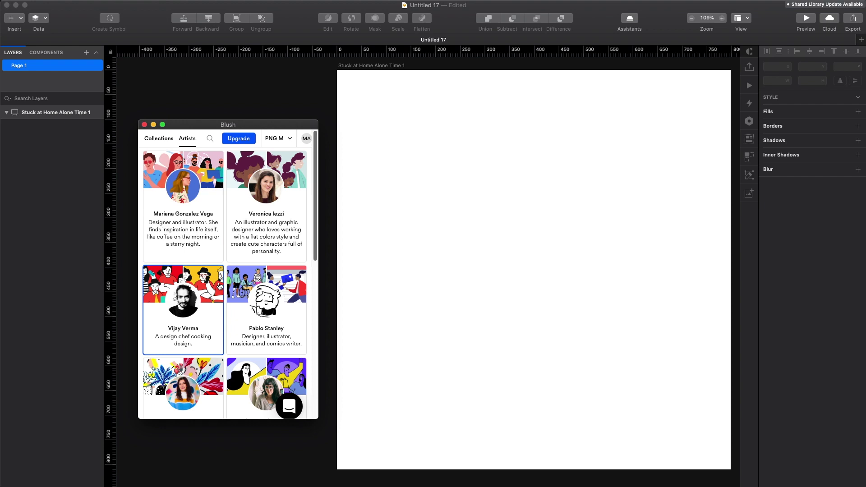
{"action": "left_click", "coordinate": [167, 143]}
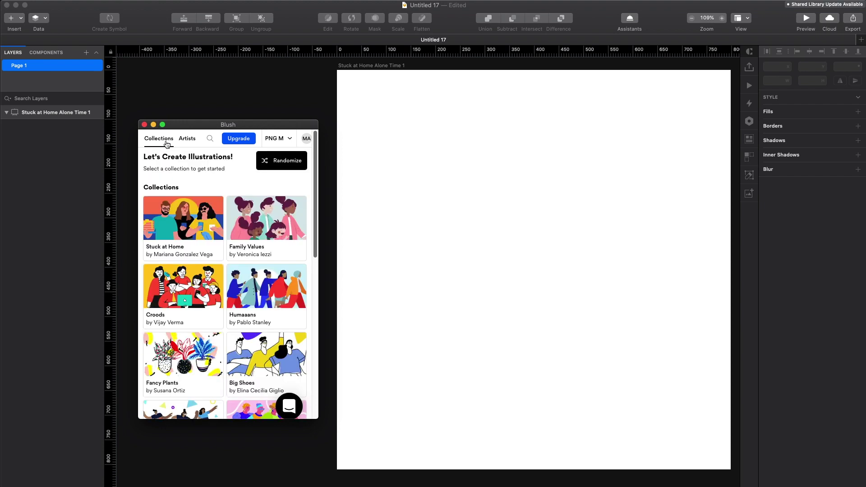
Step: Place the Stuck at Home Standing figure on the artboard, resize it to 313×306, and darken its skin
{"action": "left_click", "coordinate": [187, 234]}
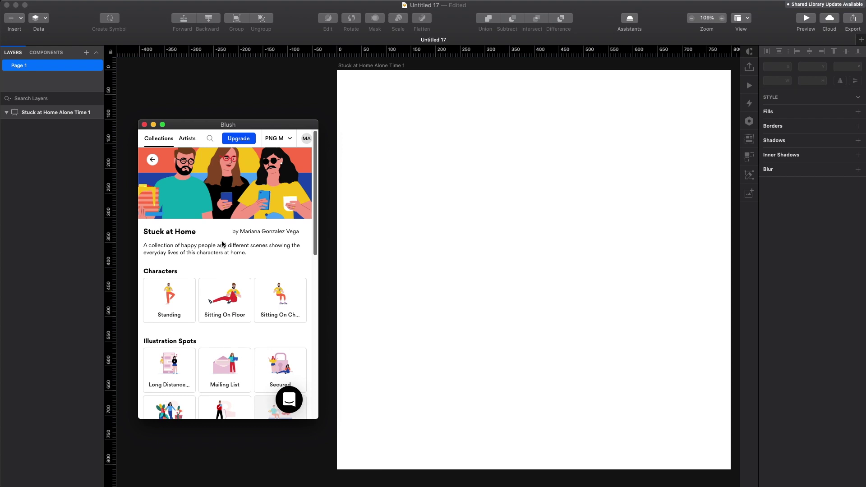
{"action": "left_click", "coordinate": [167, 298]}
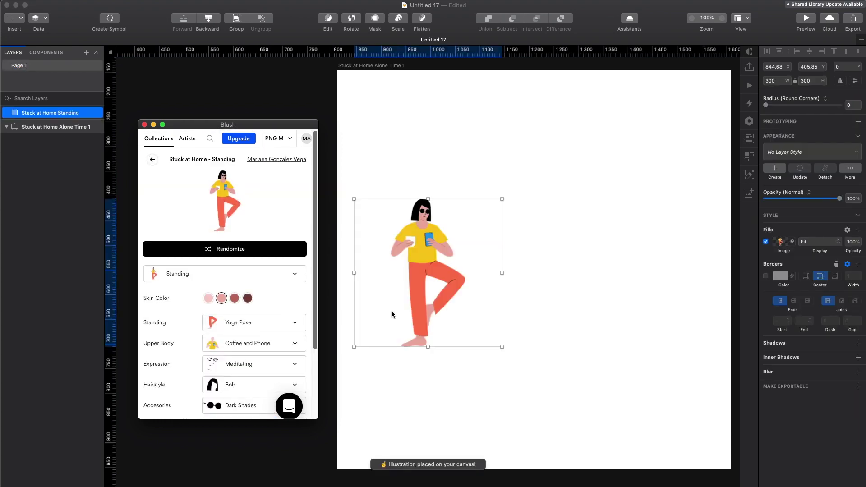
{"action": "left_click_drag", "start_coordinate": [420, 261], "coordinate": [516, 267]}
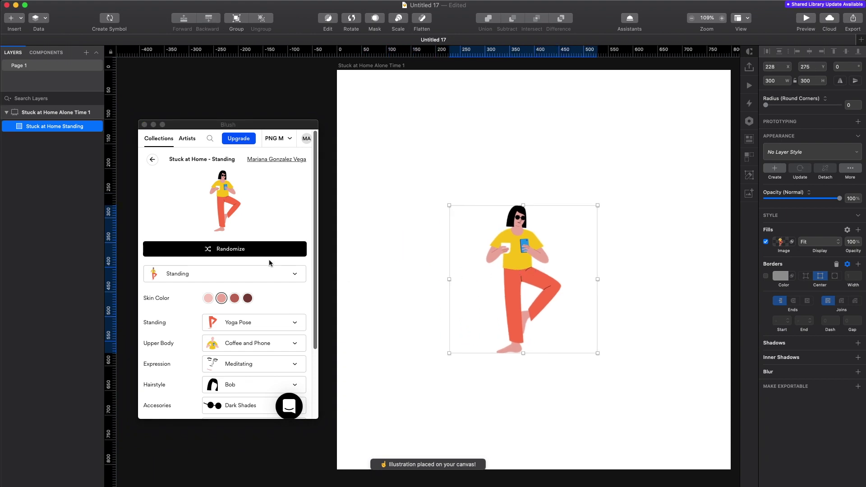
{"action": "left_click_drag", "start_coordinate": [555, 300], "coordinate": [534, 279]}
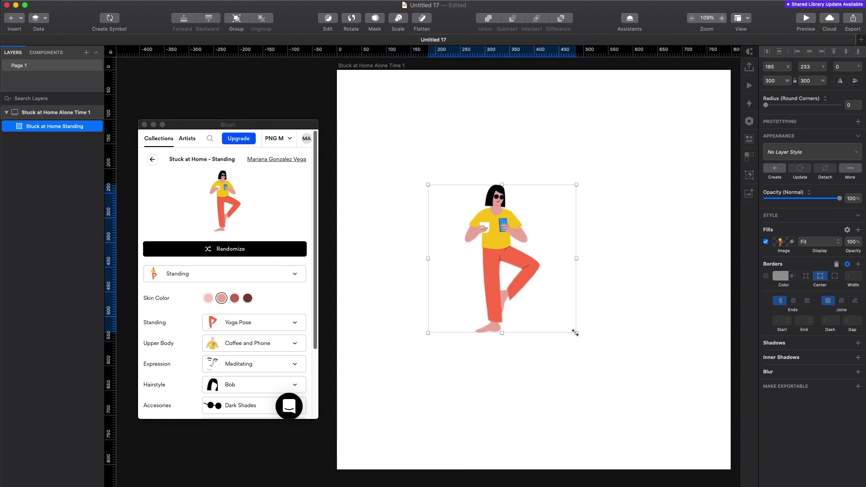
{"action": "left_click_drag", "start_coordinate": [575, 333], "coordinate": [581, 309]}
{"action": "key", "text": "cmd+shift+r"}
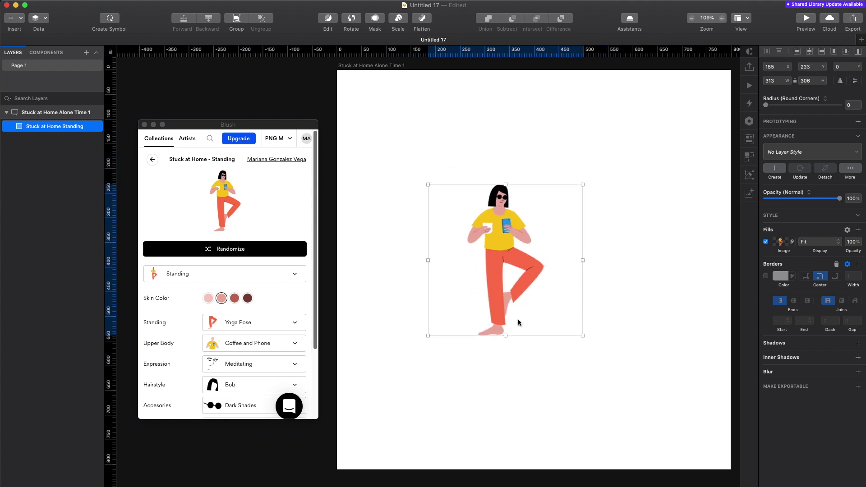
{"action": "left_click", "coordinate": [235, 298]}
Step: Shuffle the character into a seated figure with a new expression and orange trousers
{"action": "scroll", "coordinate": [251, 334], "scroll_direction": "down", "scroll_amount": 3}
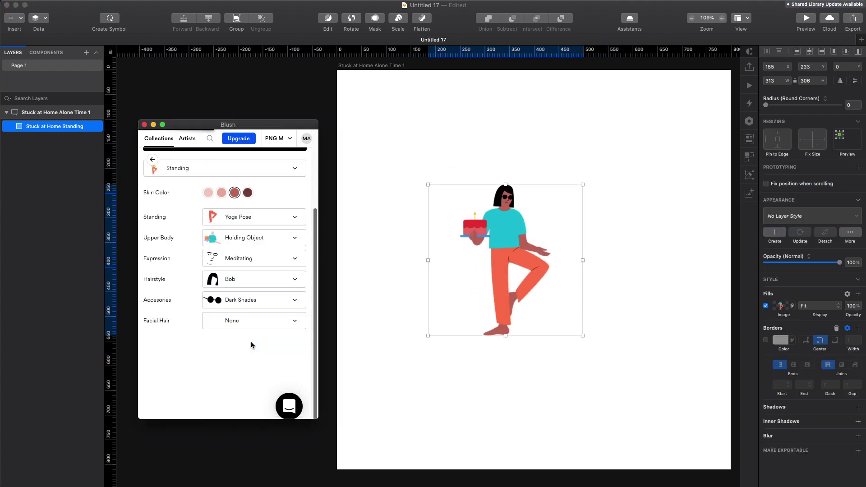
{"action": "left_click", "coordinate": [251, 332]}
{"action": "left_click", "coordinate": [233, 300]}
{"action": "left_click", "coordinate": [253, 279]}
{"action": "left_click", "coordinate": [253, 342]}
{"action": "left_click", "coordinate": [253, 217]}
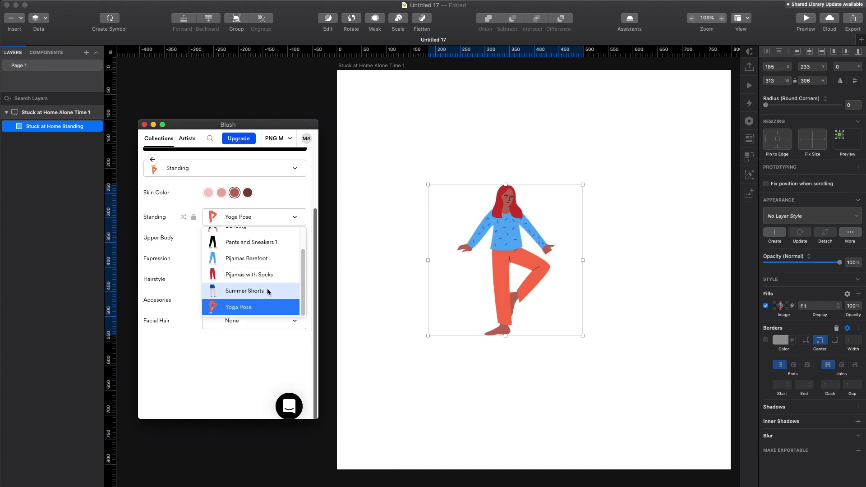
{"action": "left_click", "coordinate": [249, 288]}
{"action": "left_click", "coordinate": [184, 217]}
{"action": "left_click", "coordinate": [184, 217]}
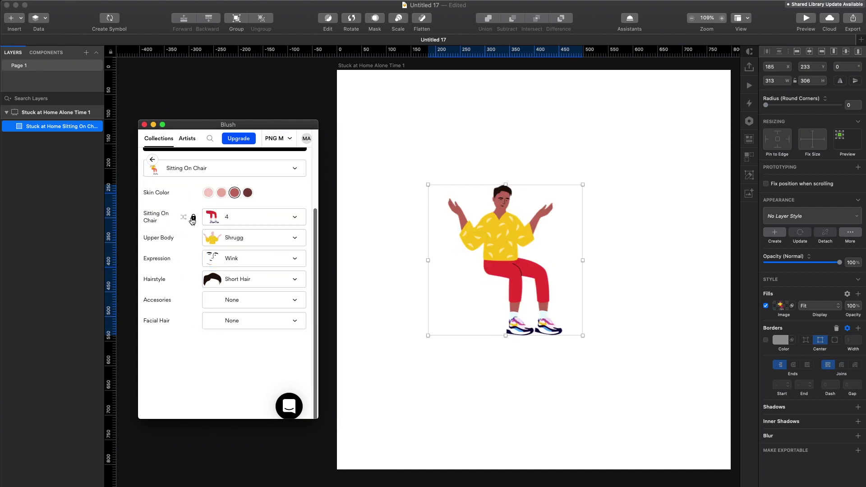
{"action": "left_click", "coordinate": [184, 217]}
{"action": "left_click", "coordinate": [184, 218]}
{"action": "left_click", "coordinate": [184, 217]}
{"action": "left_click", "coordinate": [183, 280]}
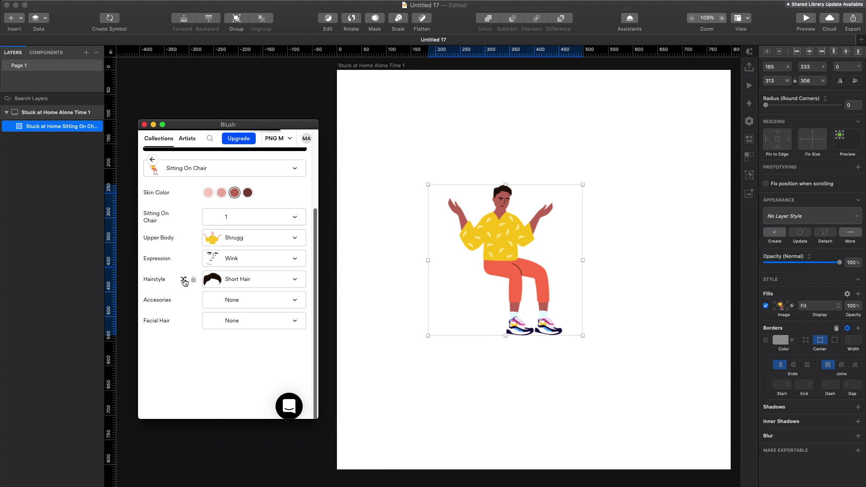
Step: Give the character Wavy Long Hair in the Wind, Red Glasses and a Beard Lock
{"action": "left_click", "coordinate": [253, 279]}
{"action": "scroll", "coordinate": [262, 338], "scroll_direction": "down", "scroll_amount": 4}
{"action": "scroll", "coordinate": [261, 338], "scroll_direction": "down", "scroll_amount": 2}
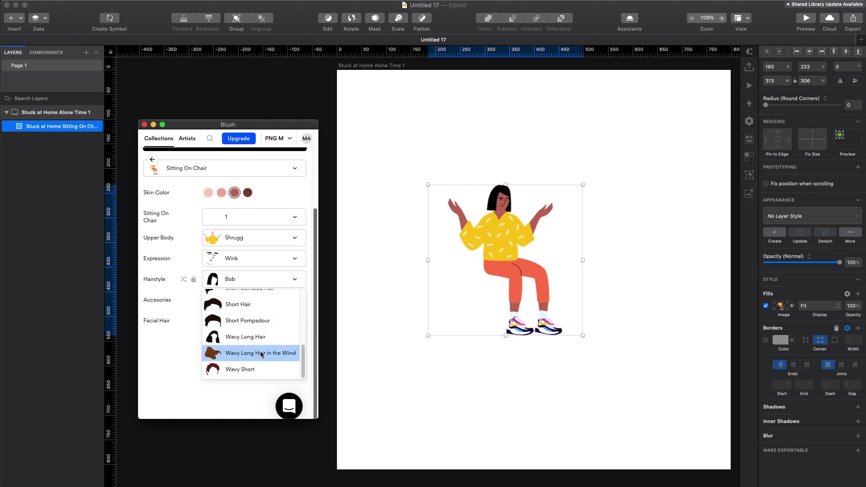
{"action": "left_click", "coordinate": [253, 353]}
{"action": "left_click", "coordinate": [269, 308]}
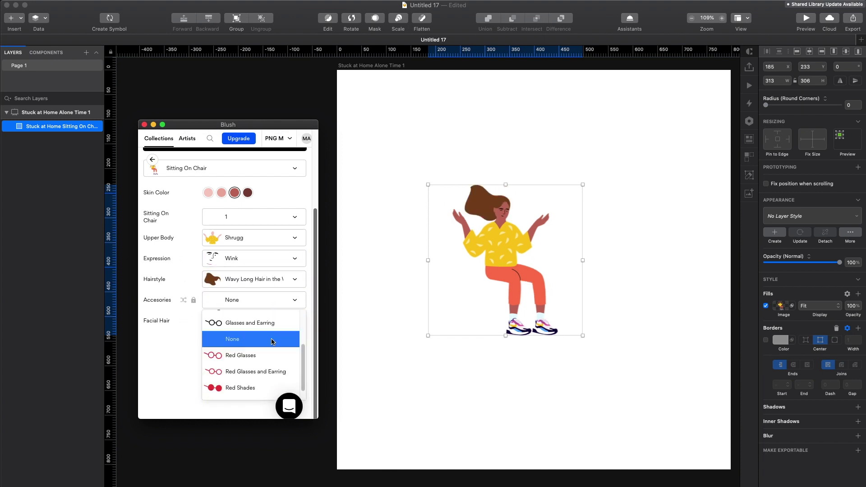
{"action": "left_click", "coordinate": [270, 354]}
{"action": "left_click", "coordinate": [247, 321]}
{"action": "left_click", "coordinate": [244, 357]}
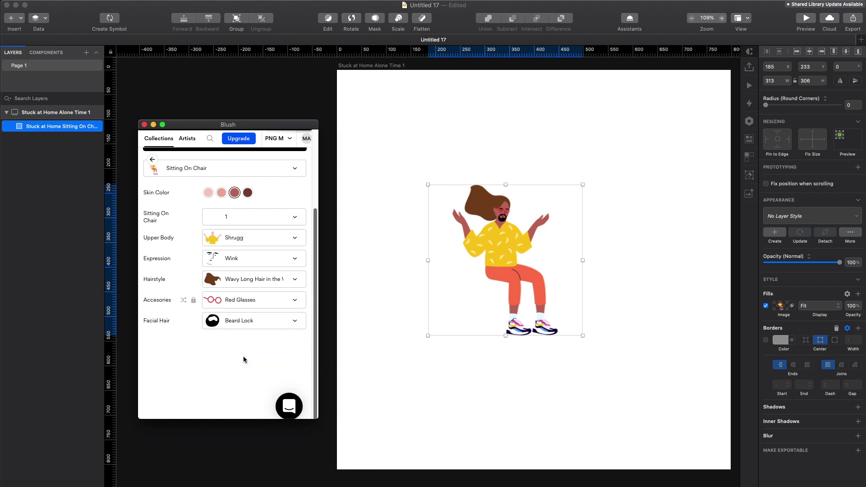
Step: Go back to the Blush collections and scroll to the scenes
{"action": "scroll", "coordinate": [154, 163], "scroll_direction": "up", "scroll_amount": 3}
{"action": "left_click", "coordinate": [154, 163]}
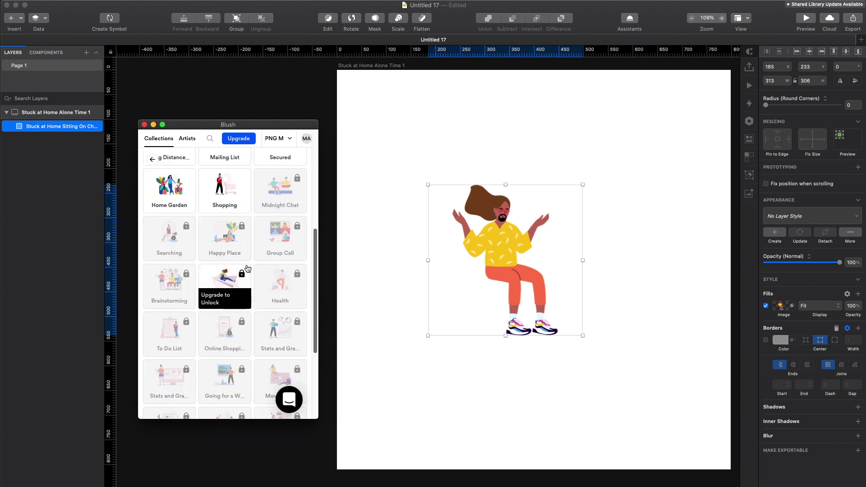
{"action": "scroll", "coordinate": [248, 265], "scroll_direction": "up", "scroll_amount": 5}
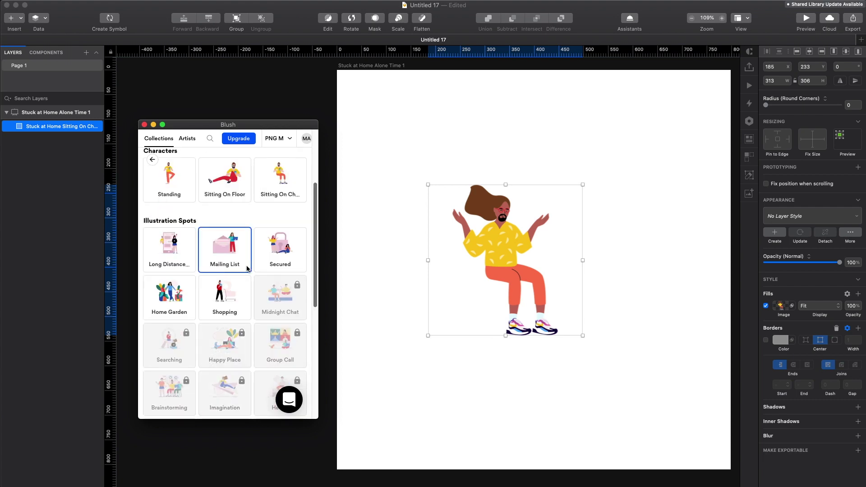
{"action": "scroll", "coordinate": [246, 269], "scroll_direction": "down", "scroll_amount": 10}
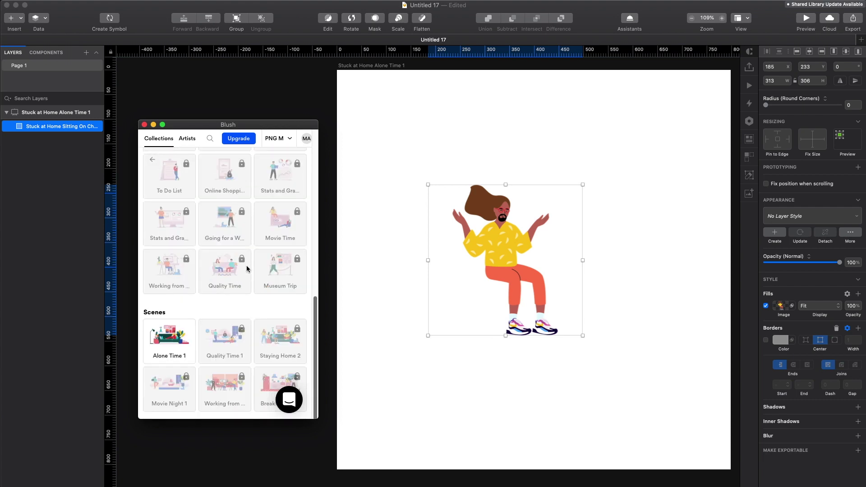
Step: Swap in the Alone Time 1 living-room scene and enlarge it to 774 by 650
{"action": "left_click", "coordinate": [170, 336]}
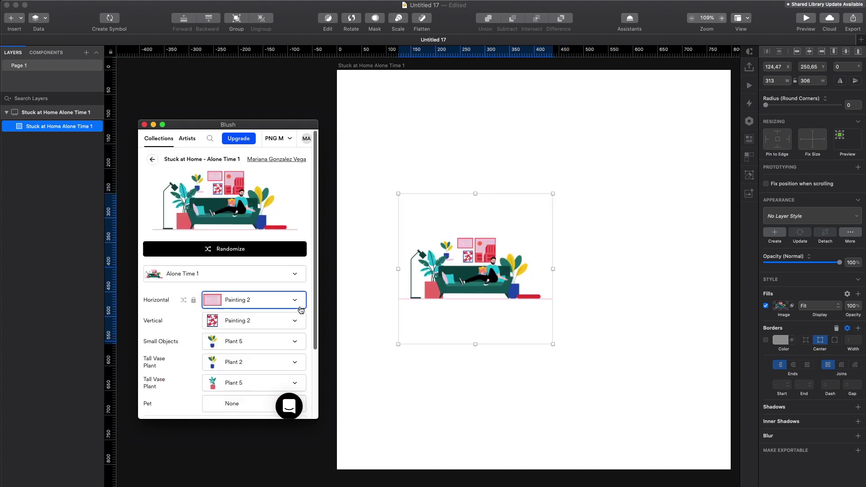
{"action": "left_click_drag", "start_coordinate": [583, 350], "coordinate": [666, 420]}
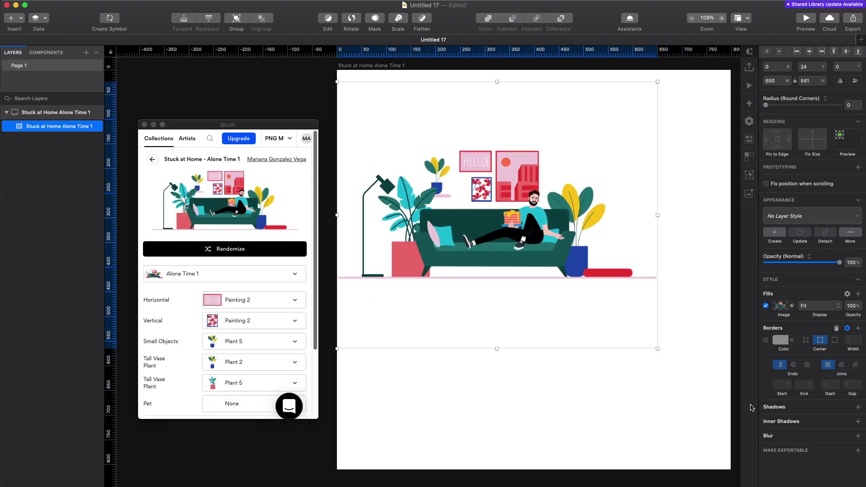
{"action": "left_click_drag", "start_coordinate": [658, 349], "coordinate": [688, 402]}
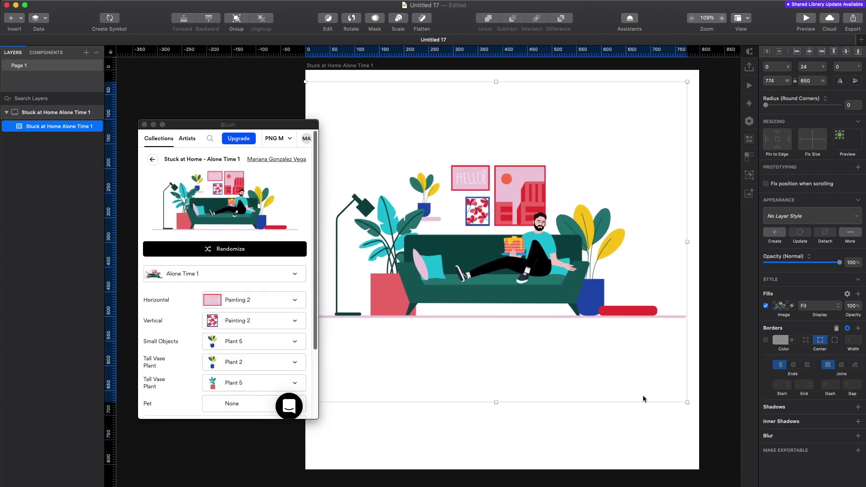
Step: Set both the horizontal and vertical paintings to Painting 3
{"action": "left_click", "coordinate": [250, 294]}
{"action": "left_click", "coordinate": [250, 294]}
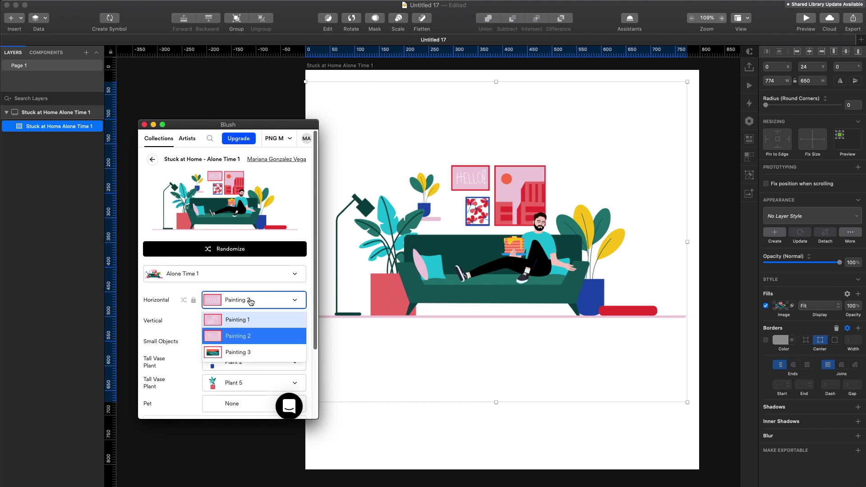
{"action": "left_click", "coordinate": [249, 342]}
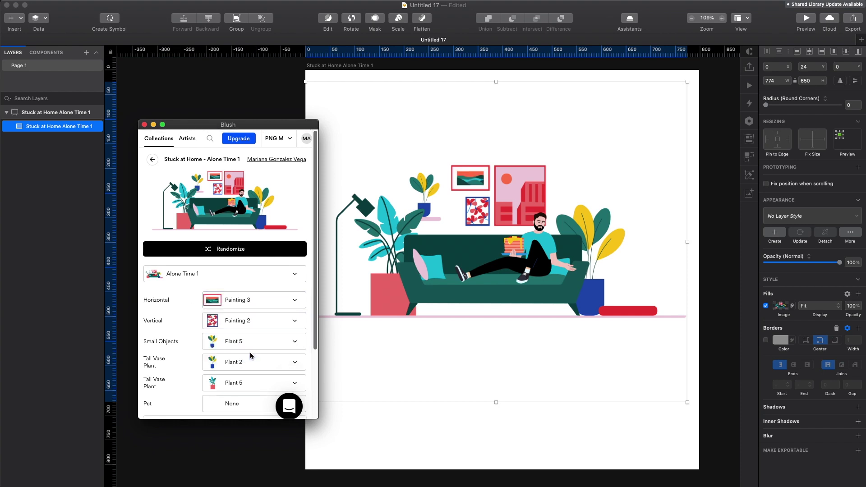
{"action": "left_click", "coordinate": [235, 325]}
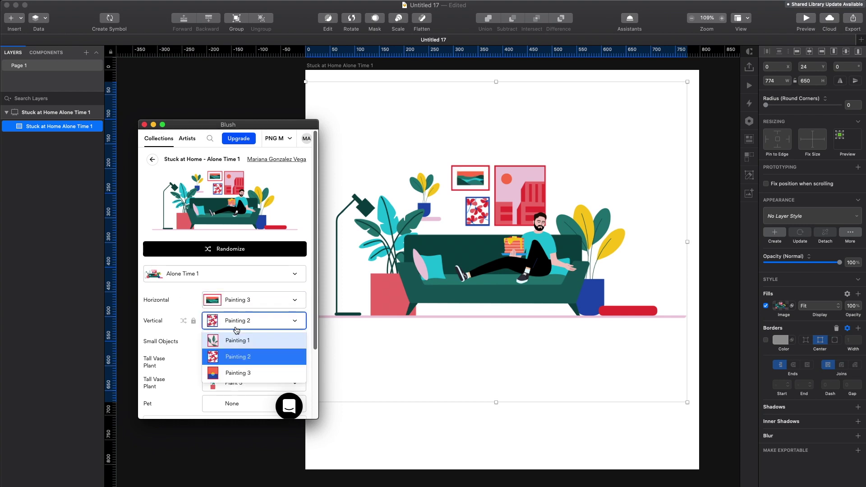
{"action": "left_click", "coordinate": [243, 367]}
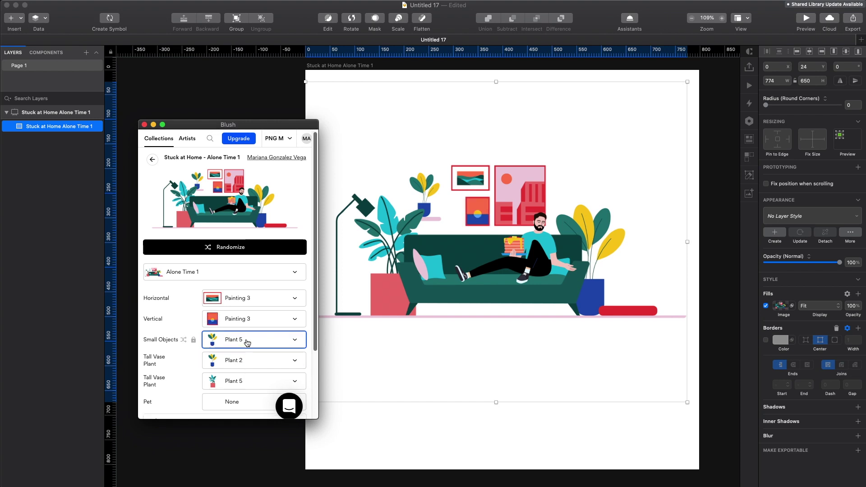
Step: Change the tall vase plant to Plant 1 and add Dog 1 beside the couch
{"action": "scroll", "coordinate": [250, 343], "scroll_direction": "down", "scroll_amount": 2}
{"action": "left_click", "coordinate": [251, 349]}
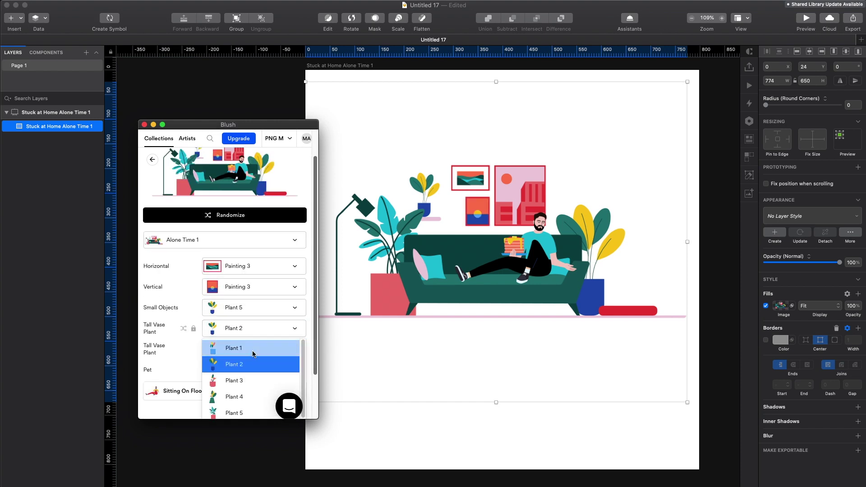
{"action": "left_click", "coordinate": [252, 352]}
{"action": "scroll", "coordinate": [251, 351], "scroll_direction": "down", "scroll_amount": 2}
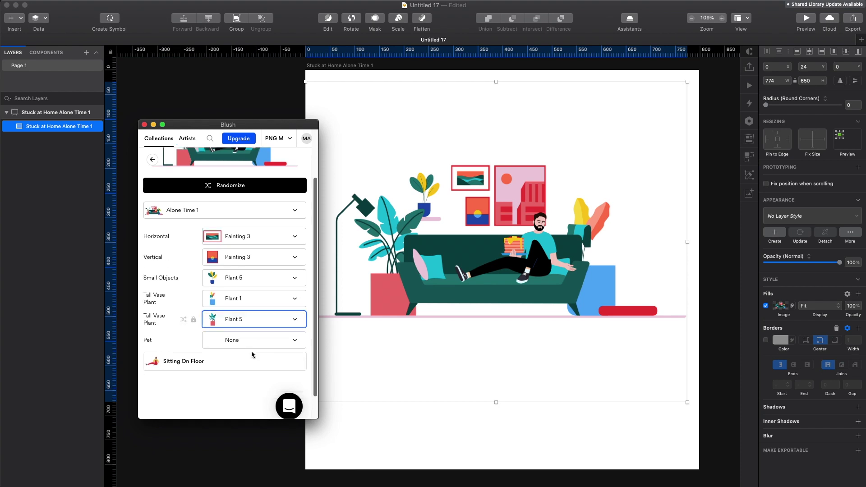
{"action": "left_click", "coordinate": [232, 339]}
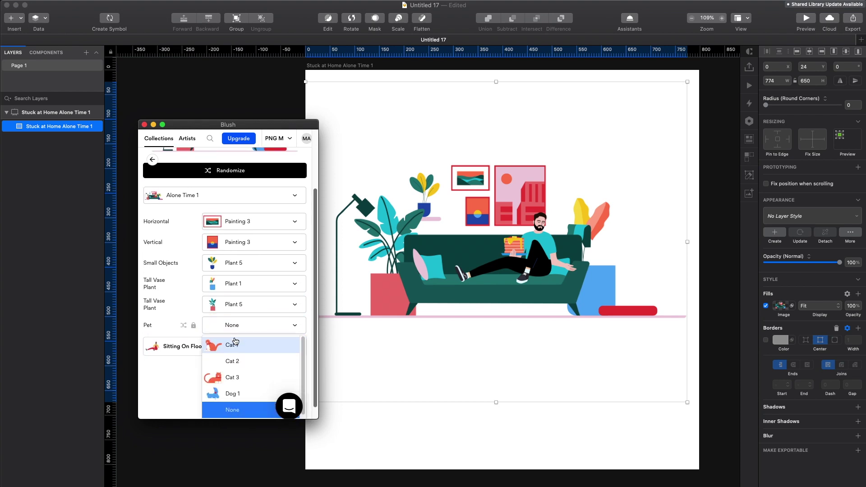
{"action": "left_click", "coordinate": [239, 394]}
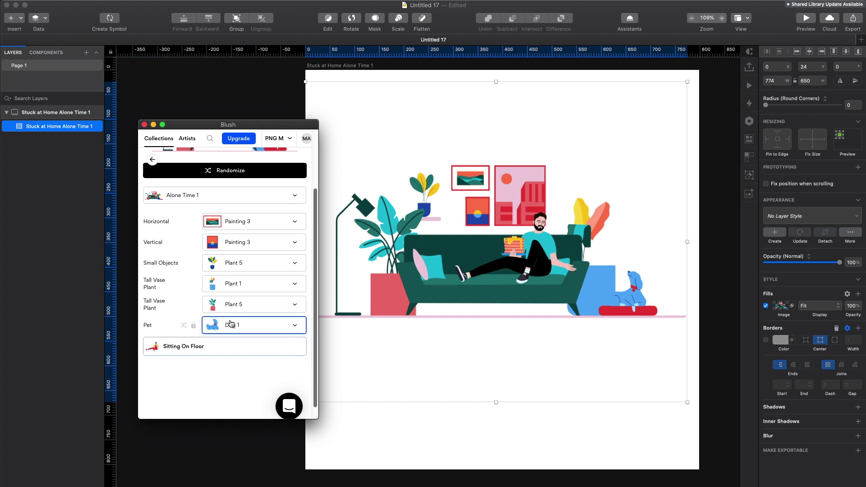
Step: Give the man Palms Together arms and a Curly Bun, then review facial hair options
{"action": "scroll", "coordinate": [267, 325], "scroll_direction": "up", "scroll_amount": 3}
{"action": "left_click", "coordinate": [203, 401]}
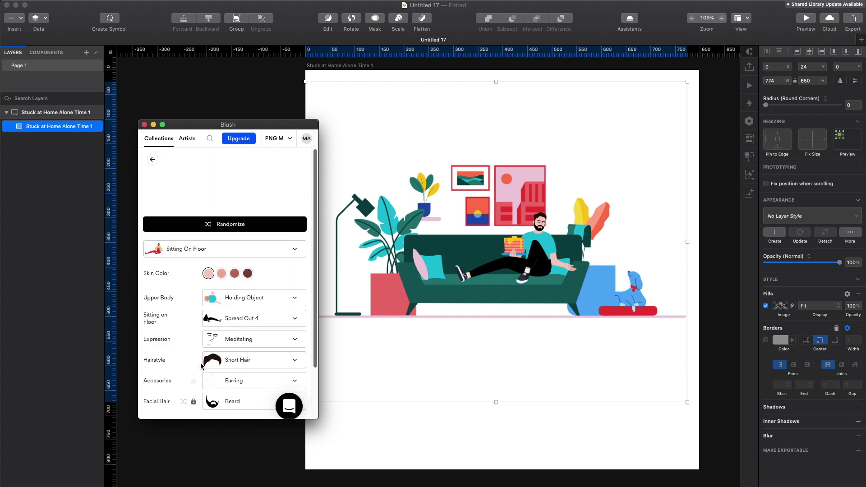
{"action": "left_click", "coordinate": [280, 299]}
{"action": "left_click", "coordinate": [264, 369]}
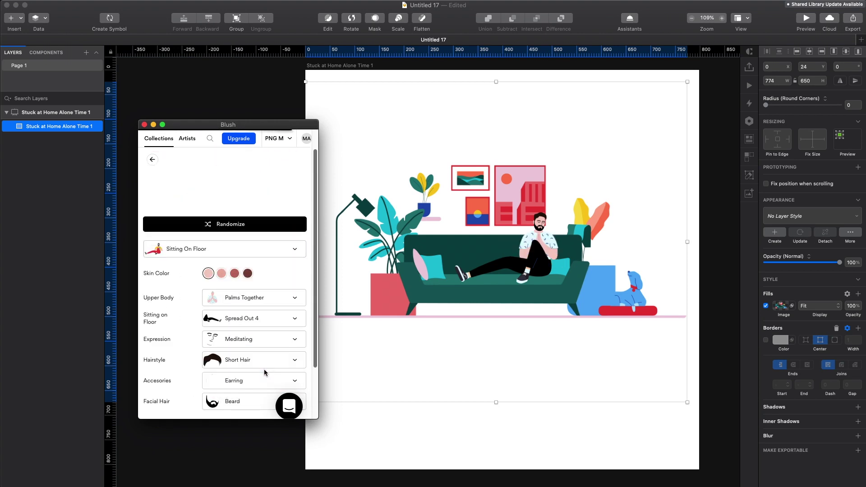
{"action": "left_click", "coordinate": [265, 367]}
{"action": "left_click", "coordinate": [262, 362]}
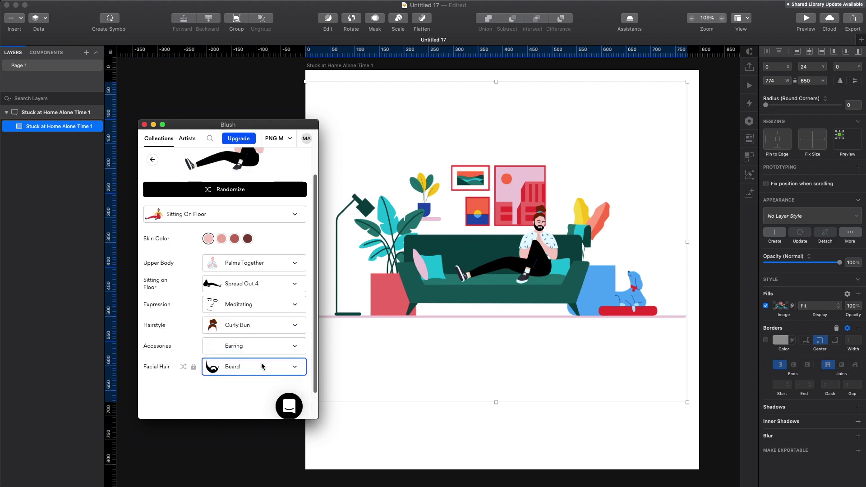
Step: From the Artists tab, choose PNG Large export size, bringing up the Account Plans offer
{"action": "left_click", "coordinate": [185, 140]}
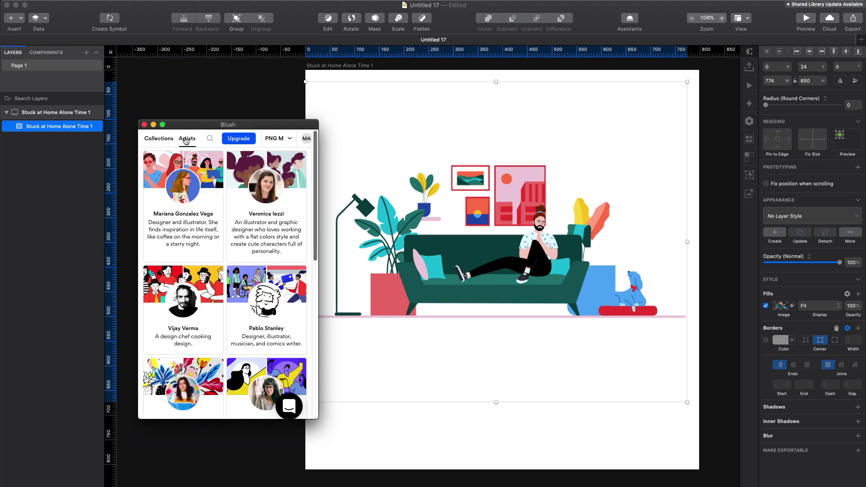
{"action": "left_click", "coordinate": [290, 140]}
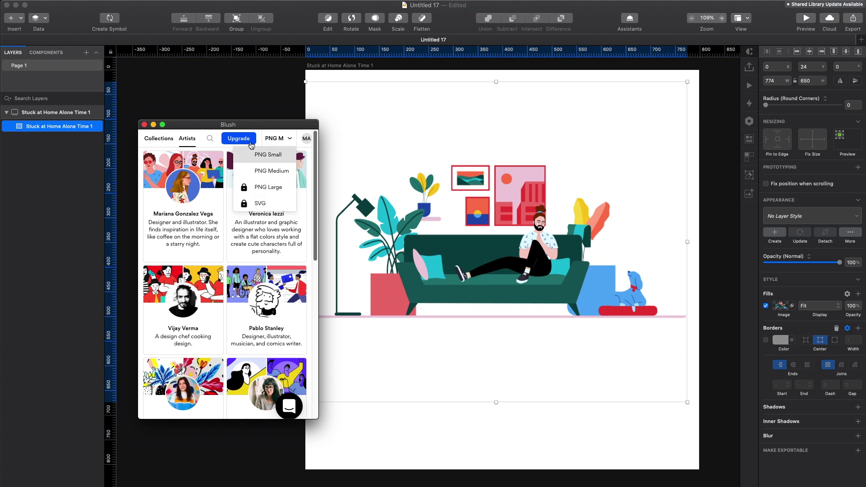
{"action": "left_click", "coordinate": [275, 187]}
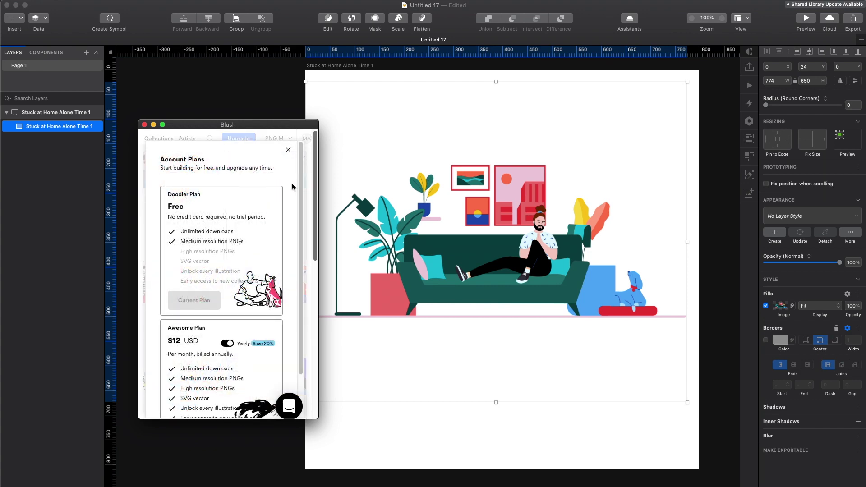
Step: Scroll through the Account Plans comparing the free Doodler and $12-per-month Awesome plans
{"action": "scroll", "coordinate": [299, 225], "scroll_direction": "down", "scroll_amount": 3}
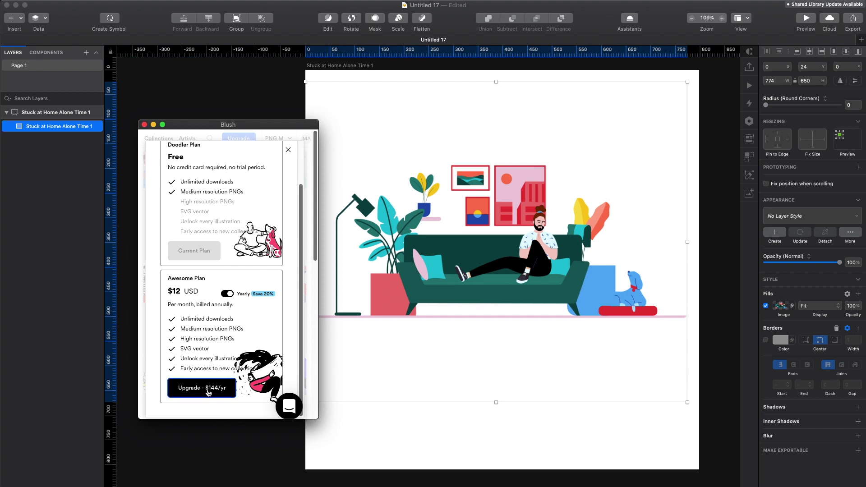
{"action": "scroll", "coordinate": [265, 341], "scroll_direction": "up", "scroll_amount": 2}
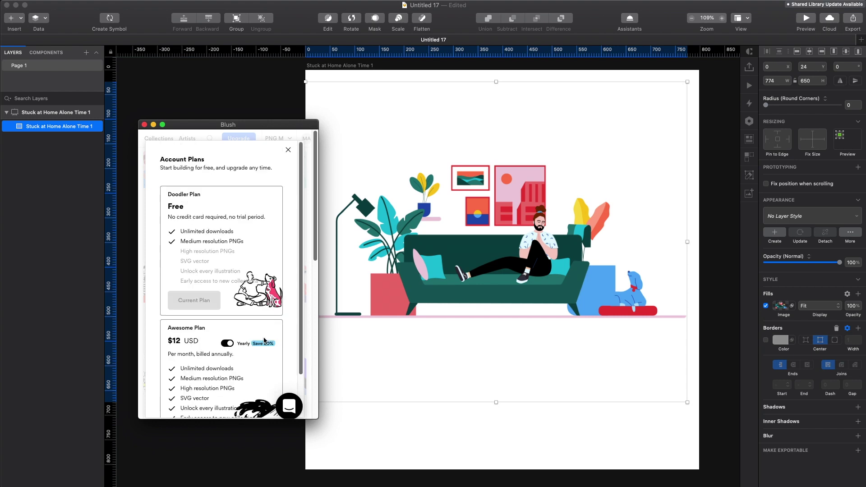
Step: Dismiss the Account Plans overlay and check the account menu
{"action": "left_click", "coordinate": [288, 148]}
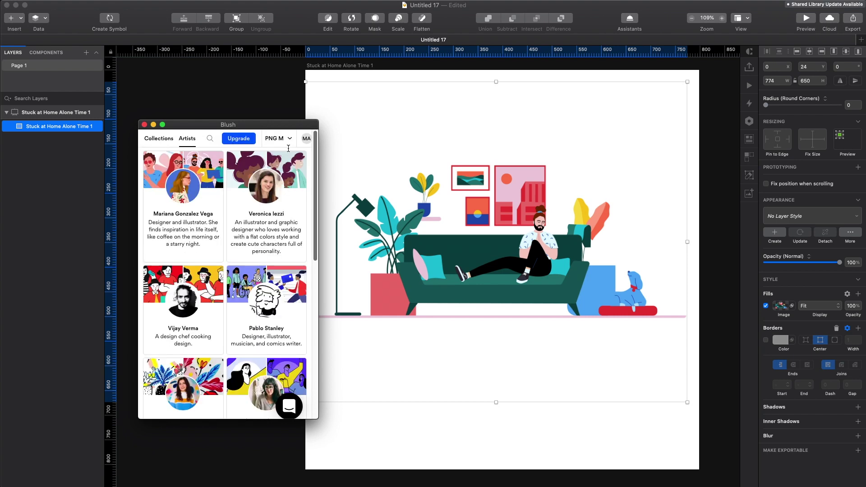
{"action": "left_click", "coordinate": [306, 140]}
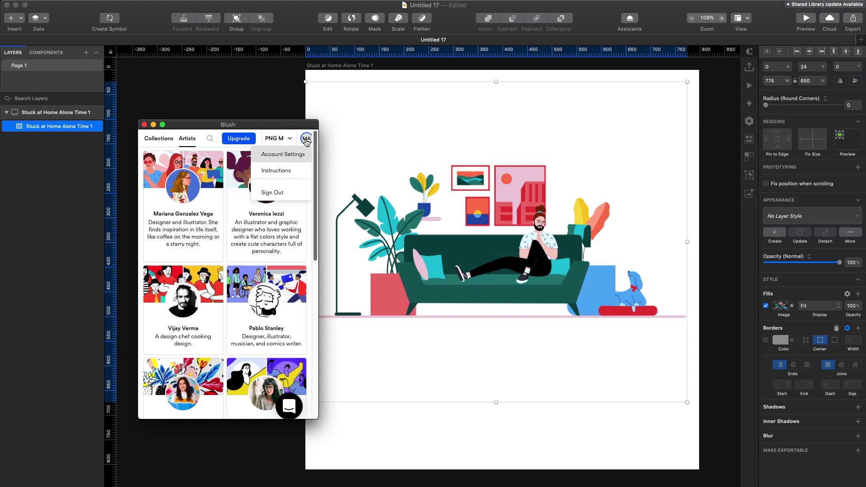
{"action": "left_click", "coordinate": [306, 141]}
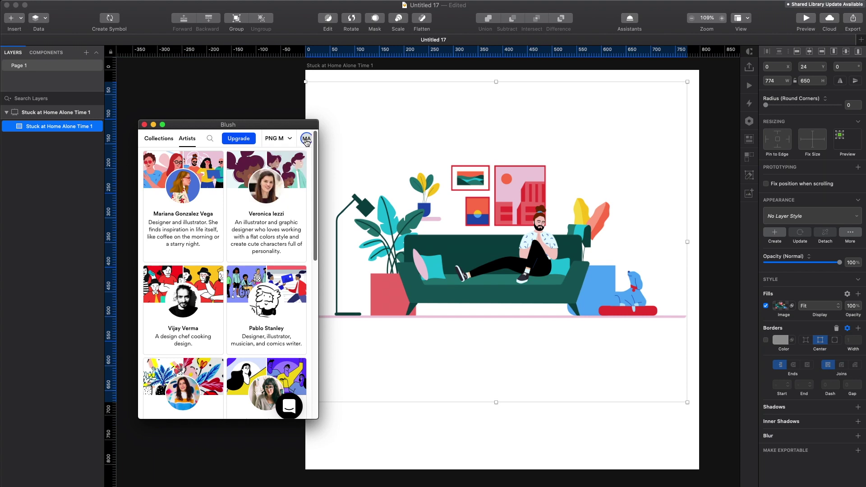
Step: Open the second artist's Family Values collection to use its Backyard Games scene
{"action": "left_click", "coordinate": [211, 139]}
{"action": "left_click", "coordinate": [294, 140]}
{"action": "left_click", "coordinate": [276, 193]}
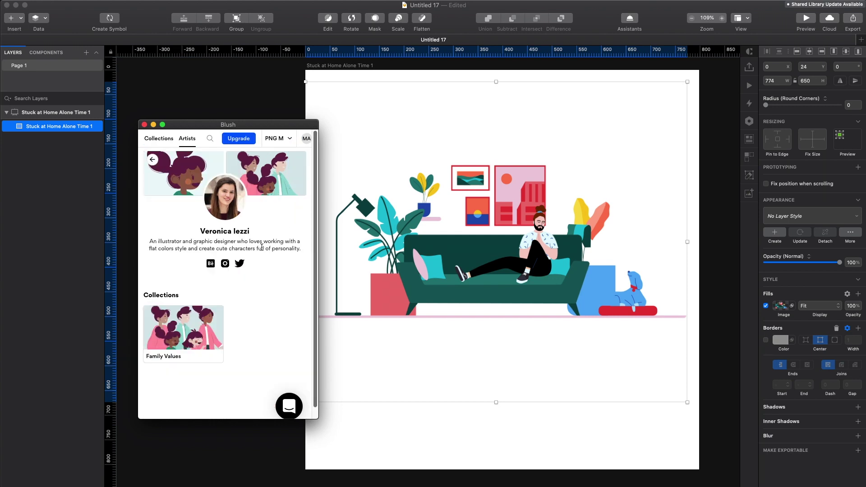
{"action": "left_click", "coordinate": [177, 332]}
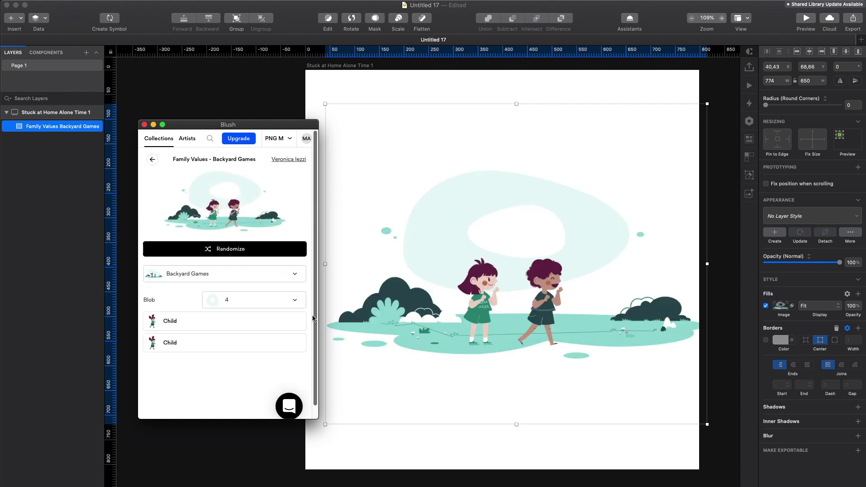
Step: Dress the child in a Sweater with a Laughing expression, then change the character type to Adult
{"action": "left_click", "coordinate": [221, 321]}
{"action": "left_click", "coordinate": [256, 348]}
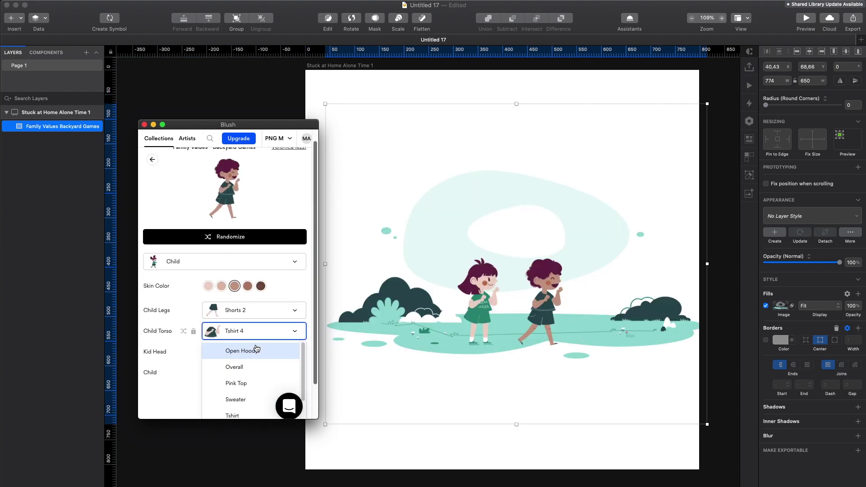
{"action": "left_click", "coordinate": [248, 391]}
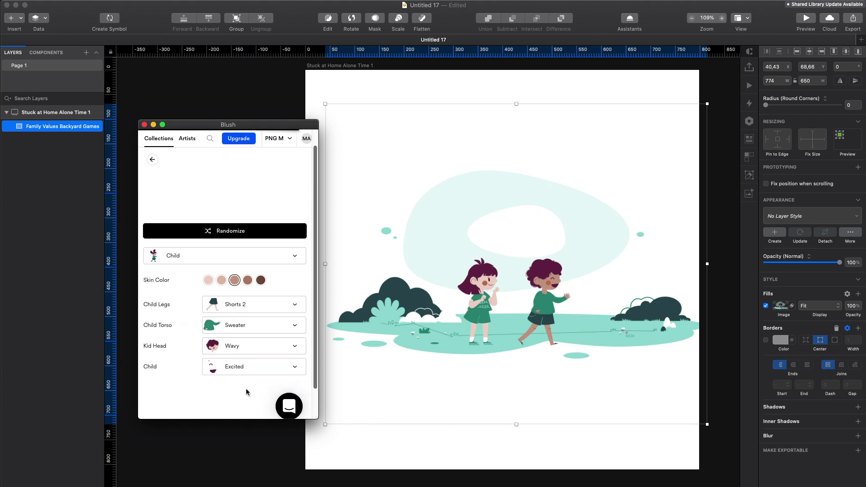
{"action": "left_click", "coordinate": [232, 365]}
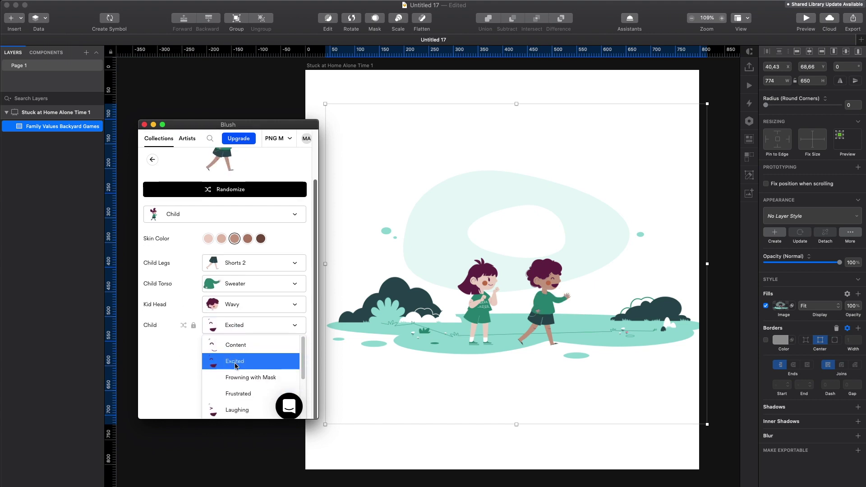
{"action": "left_click", "coordinate": [236, 408]}
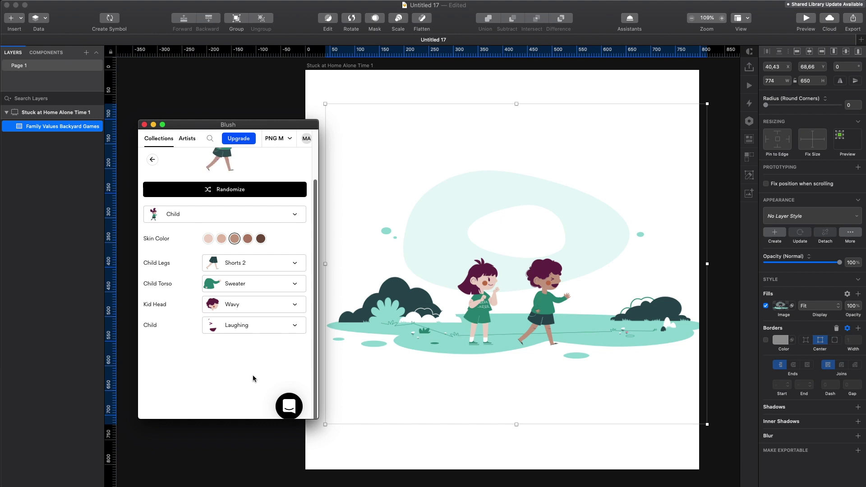
{"action": "left_click", "coordinate": [223, 219]}
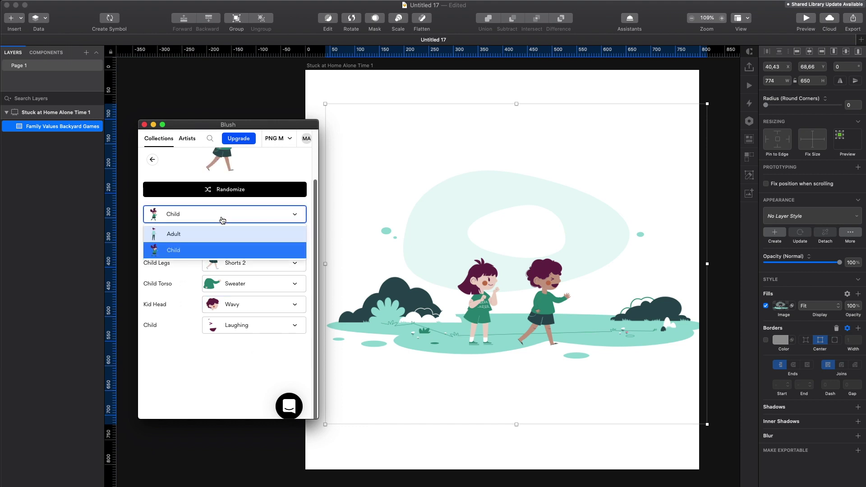
{"action": "left_click", "coordinate": [175, 235]}
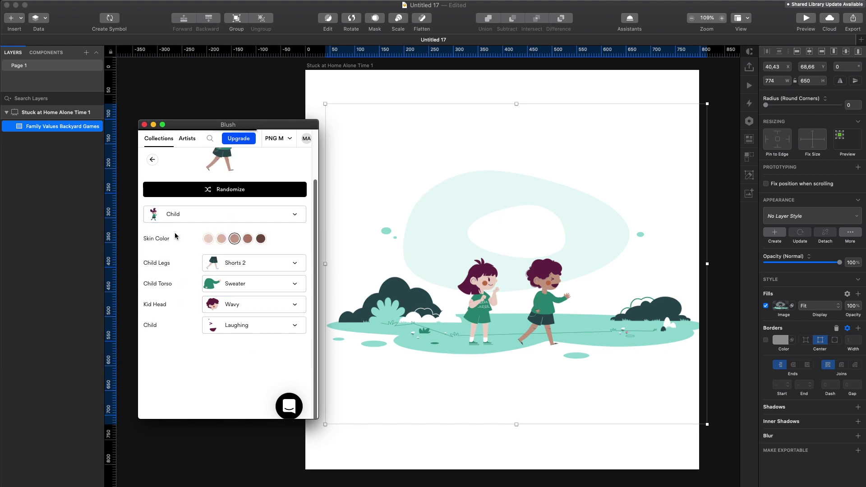
{"action": "left_click", "coordinate": [438, 385]}
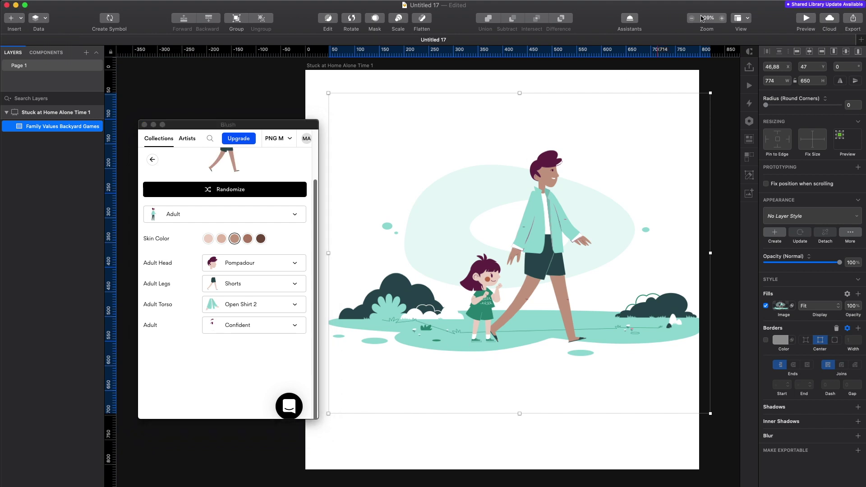